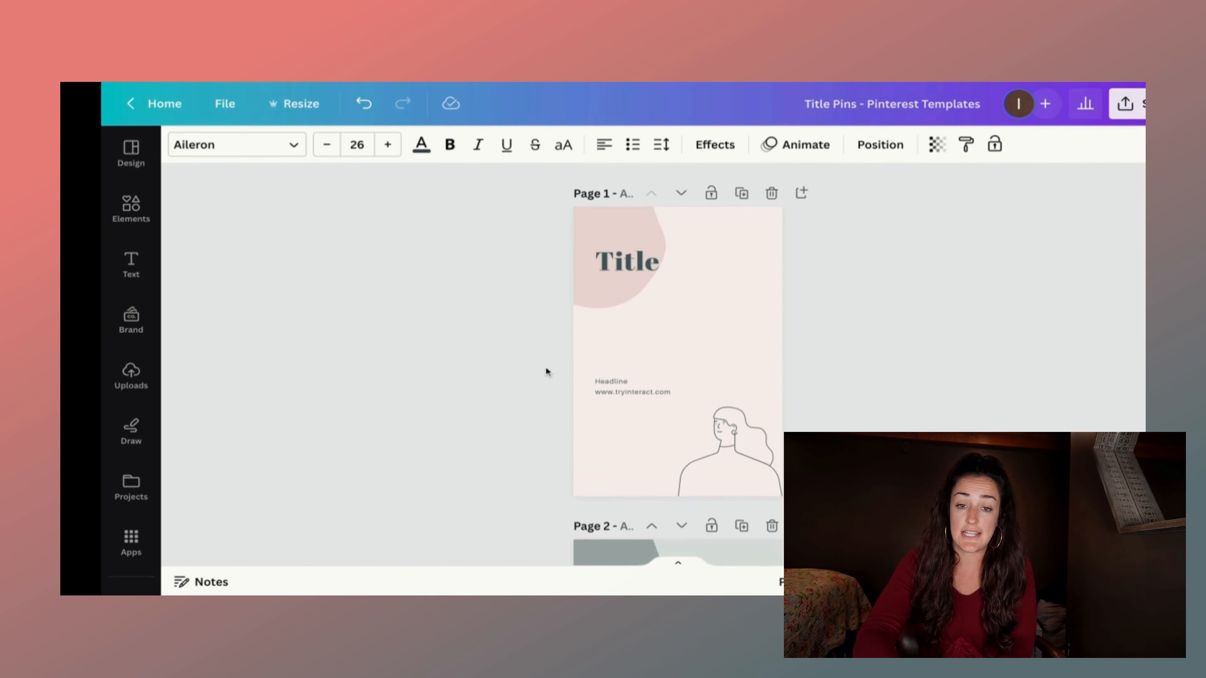
# - Mirror page 2's pin layout by flipping the woman illustration to the page's left and shifting the blob, title and text to its right
pyautogui.scroll(-1, 546, 372)
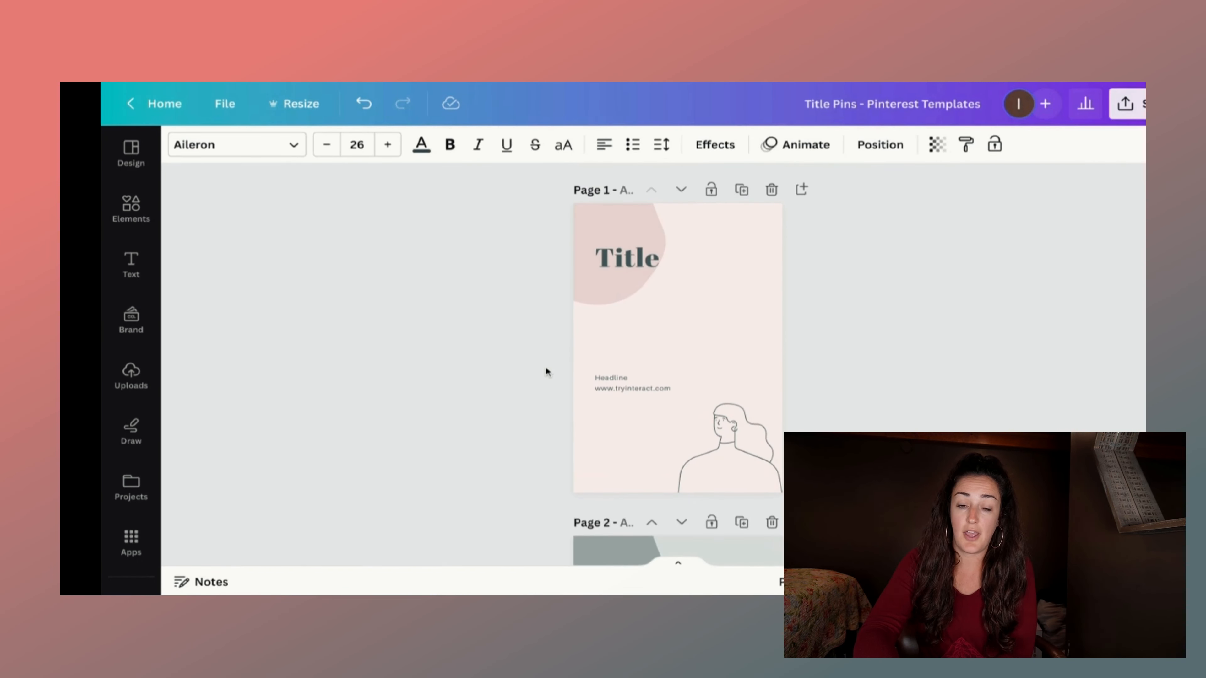
pyautogui.scroll(-6, 570, 380)
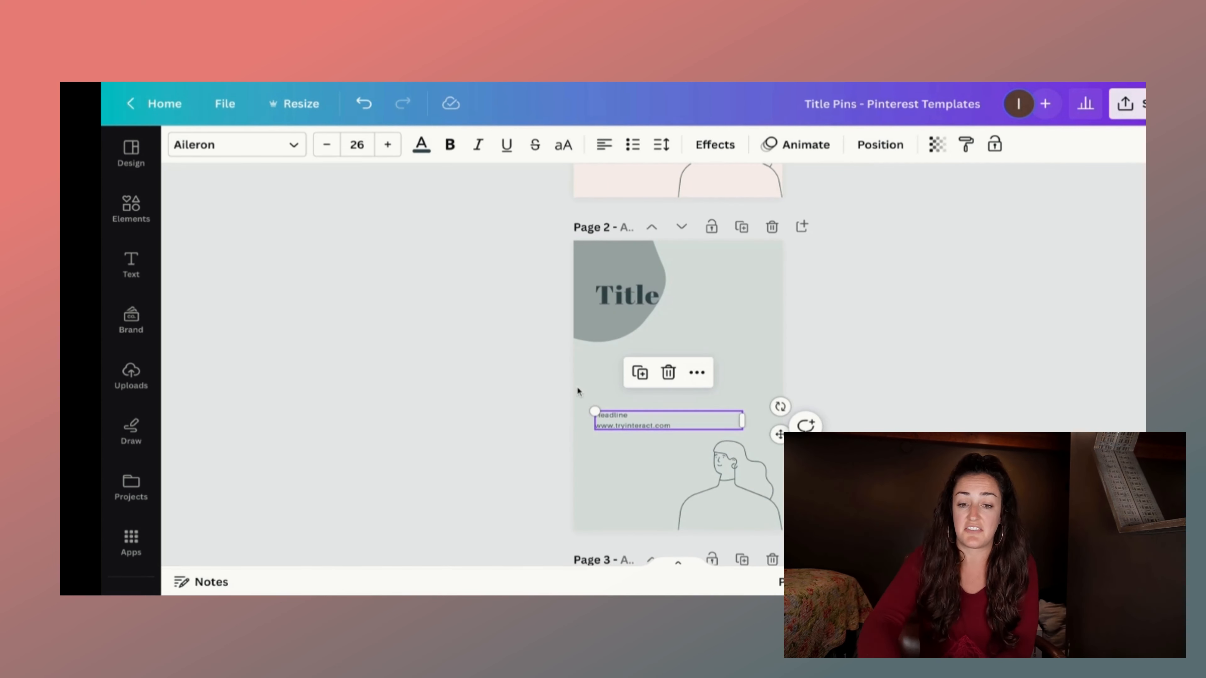
pyautogui.click(731, 456)
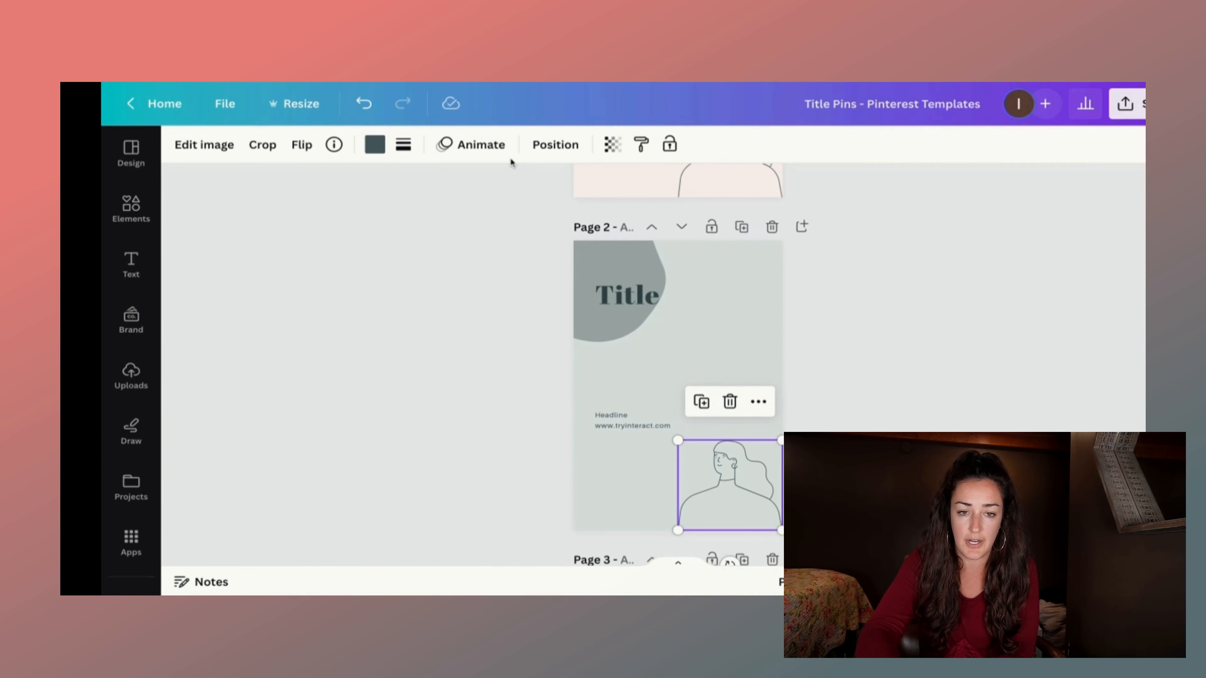
pyautogui.click(933, 337)
pyautogui.scroll(6, 934, 337)
pyautogui.scroll(-7, 933, 339)
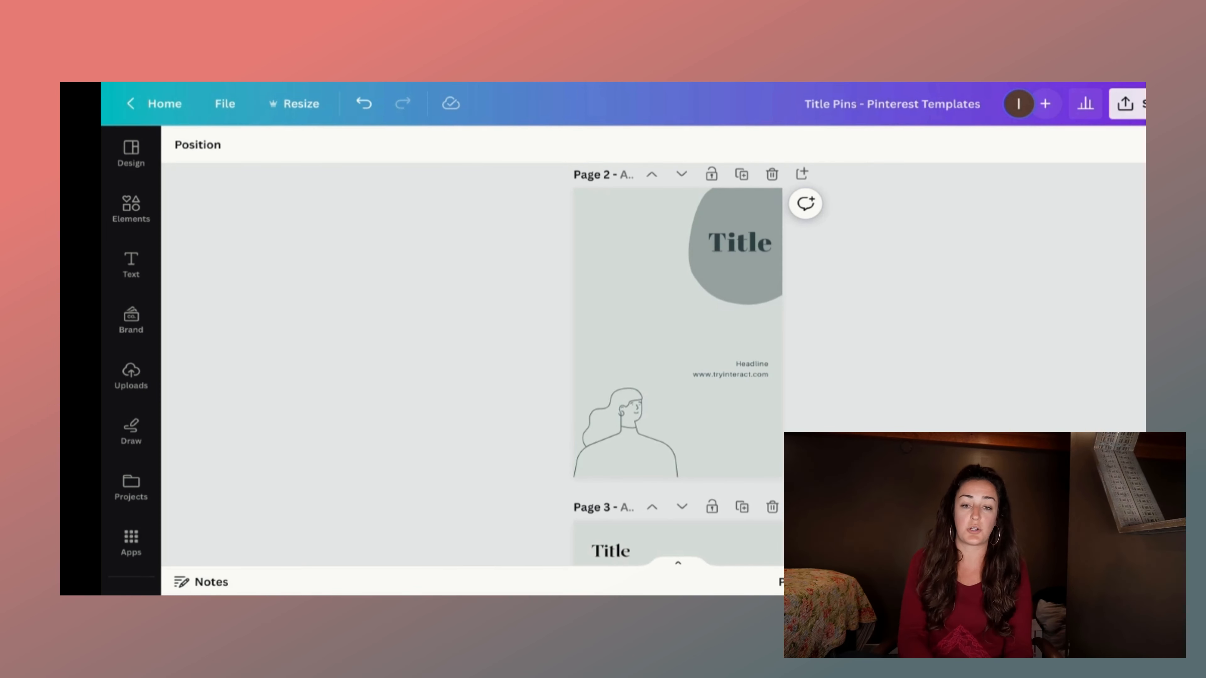
# - Review the title pin template designs from page 3 to page 5
pyautogui.scroll(-10, 678, 366)
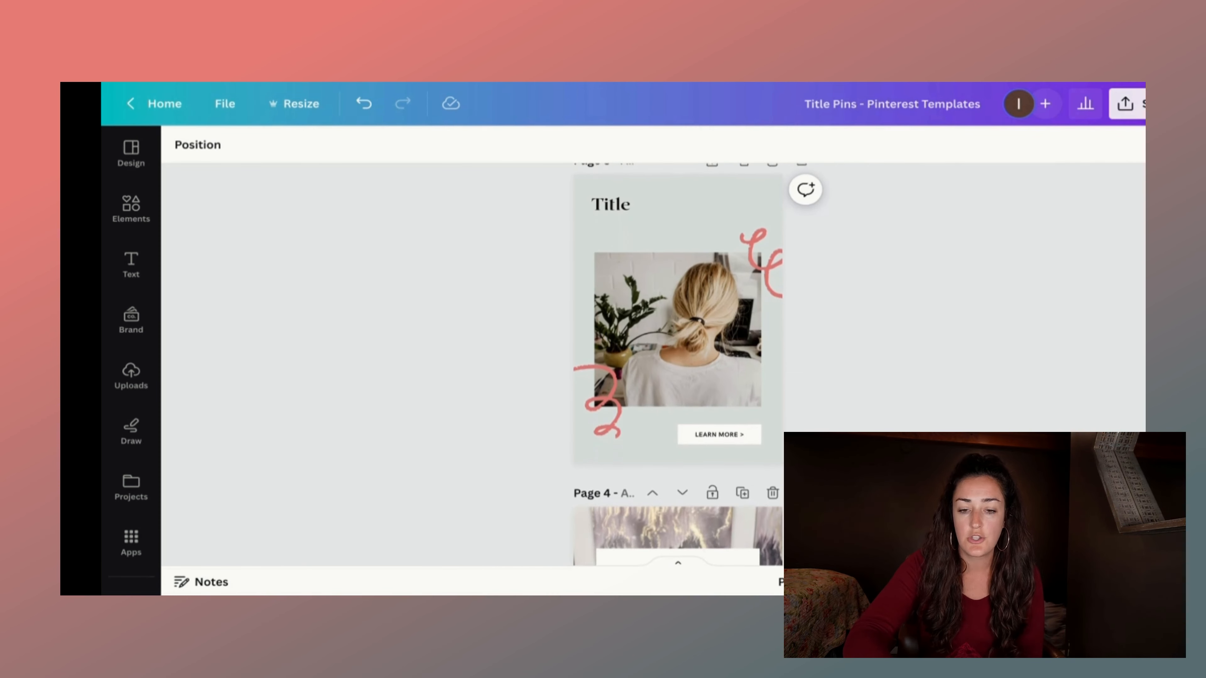
pyautogui.scroll(-12, 678, 366)
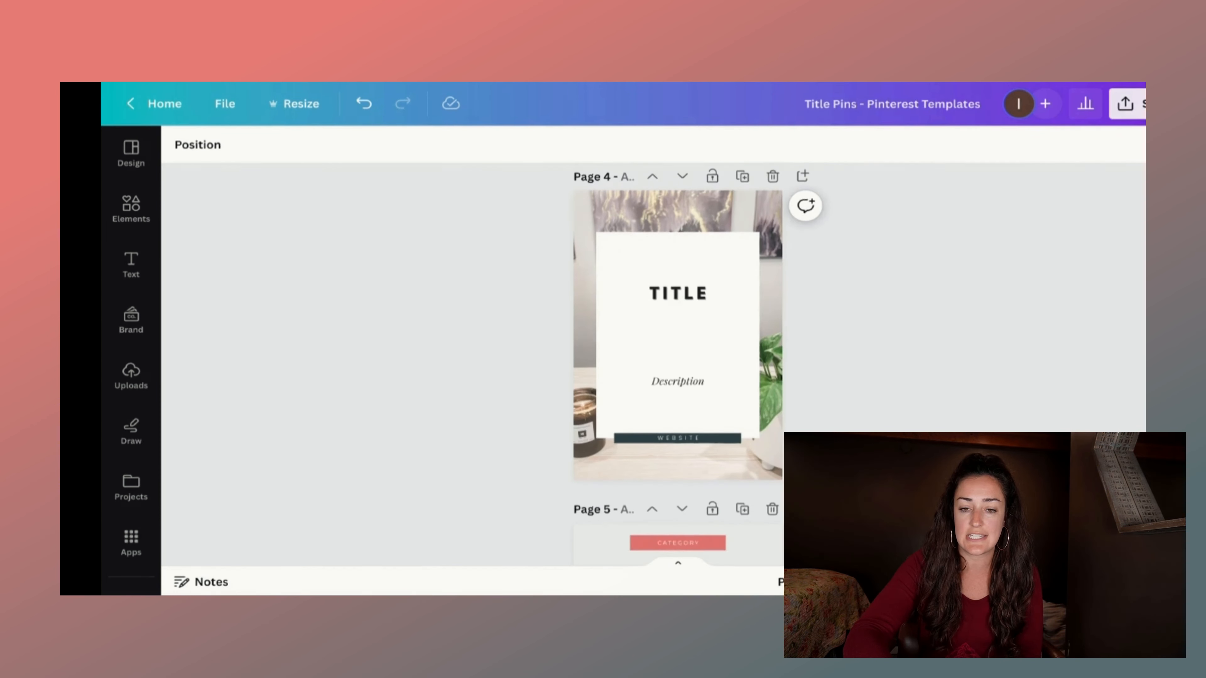
pyautogui.scroll(-5, 678, 365)
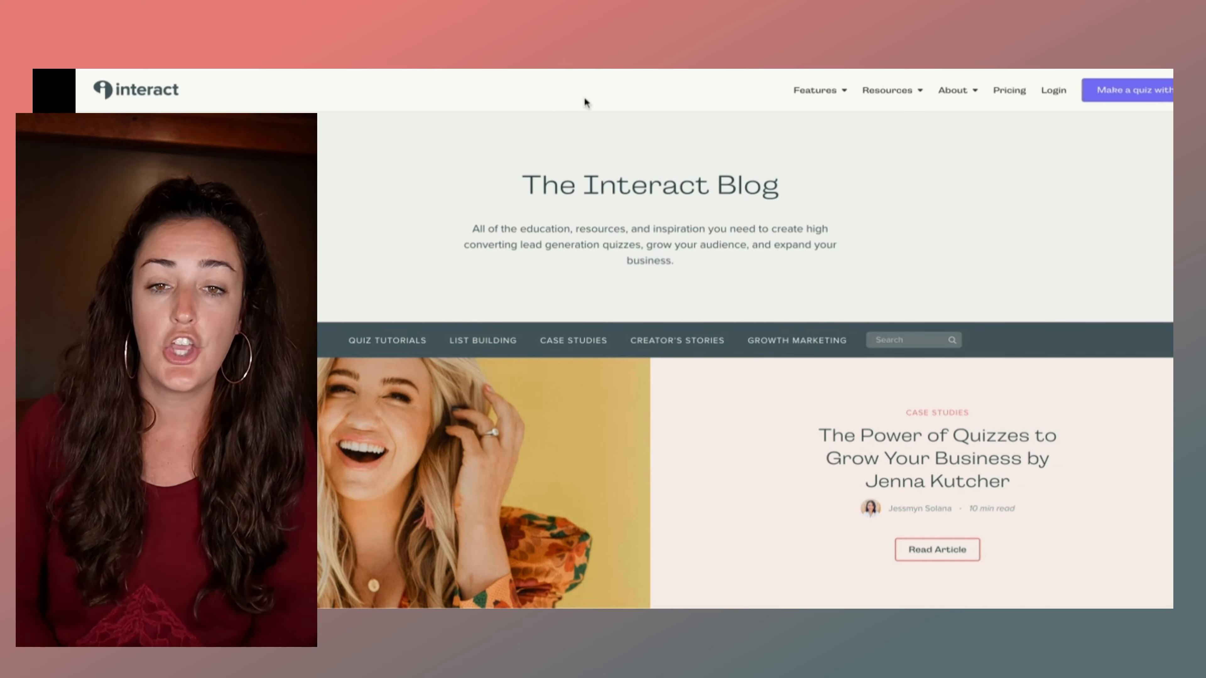
# - On the Interact blog, search for "chatgpt prompts" and look through the matching articles for pin topics
pyautogui.scroll(-1, 863, 285)
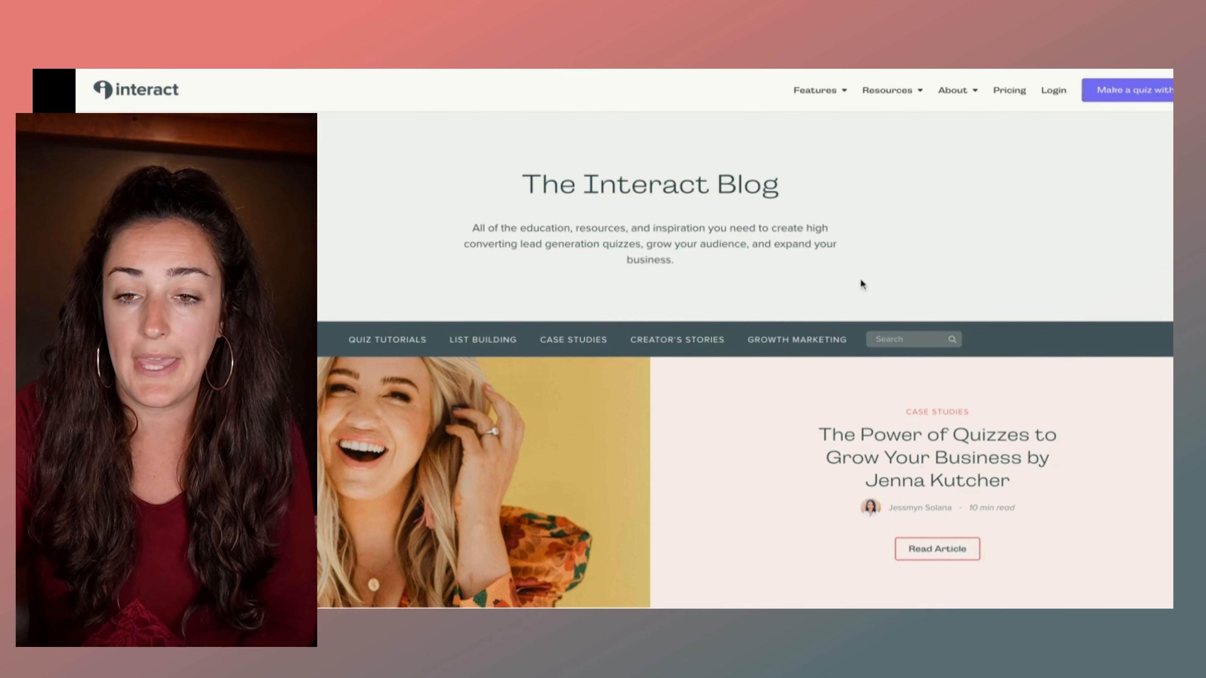
pyautogui.scroll(-2, 863, 285)
pyautogui.click(899, 235)
pyautogui.write('chatgpt prompts')
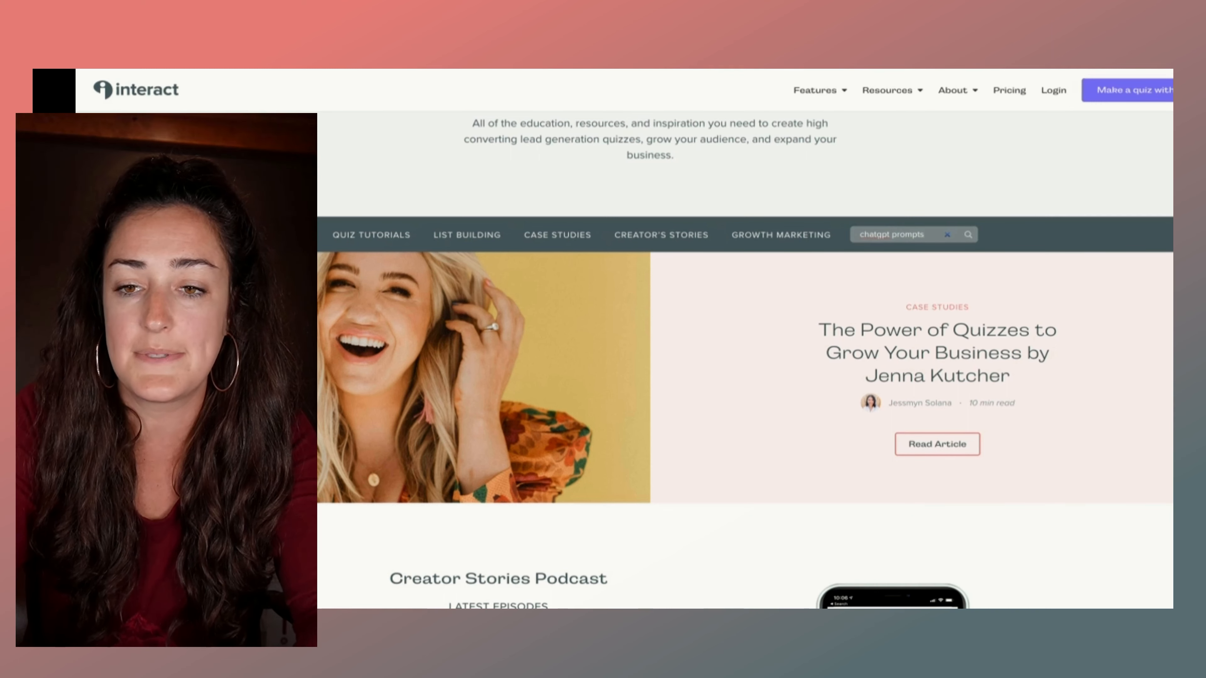
pyautogui.press('Return')
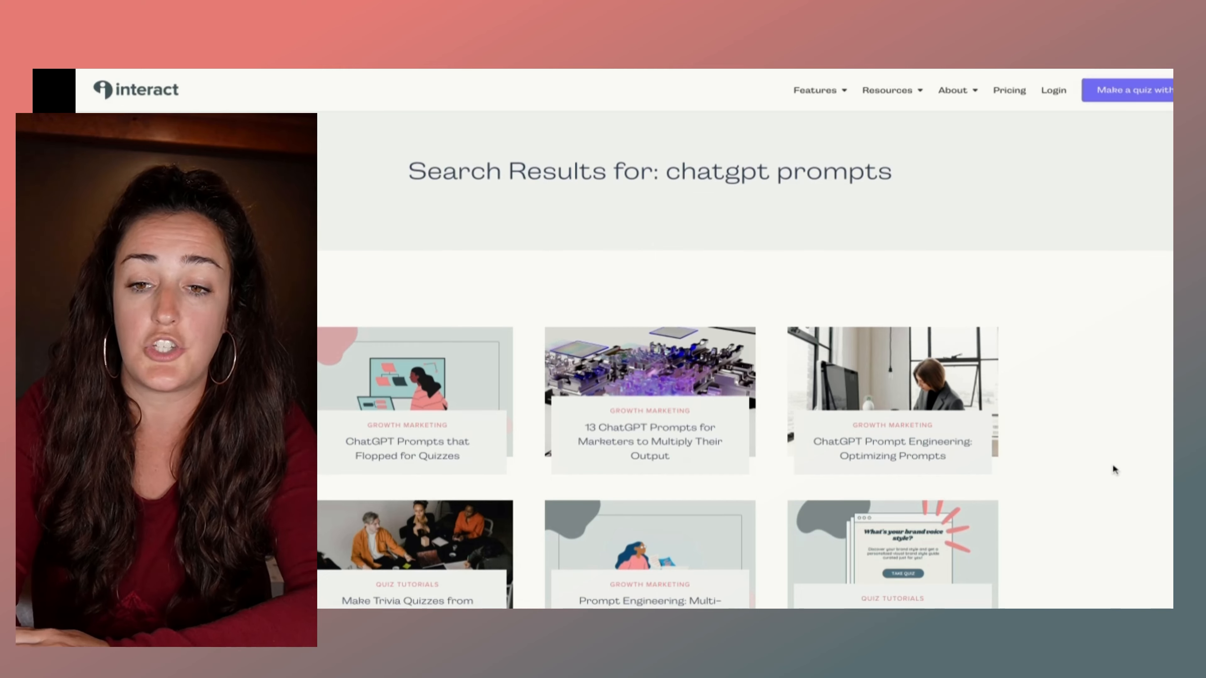
pyautogui.scroll(-3, 1112, 471)
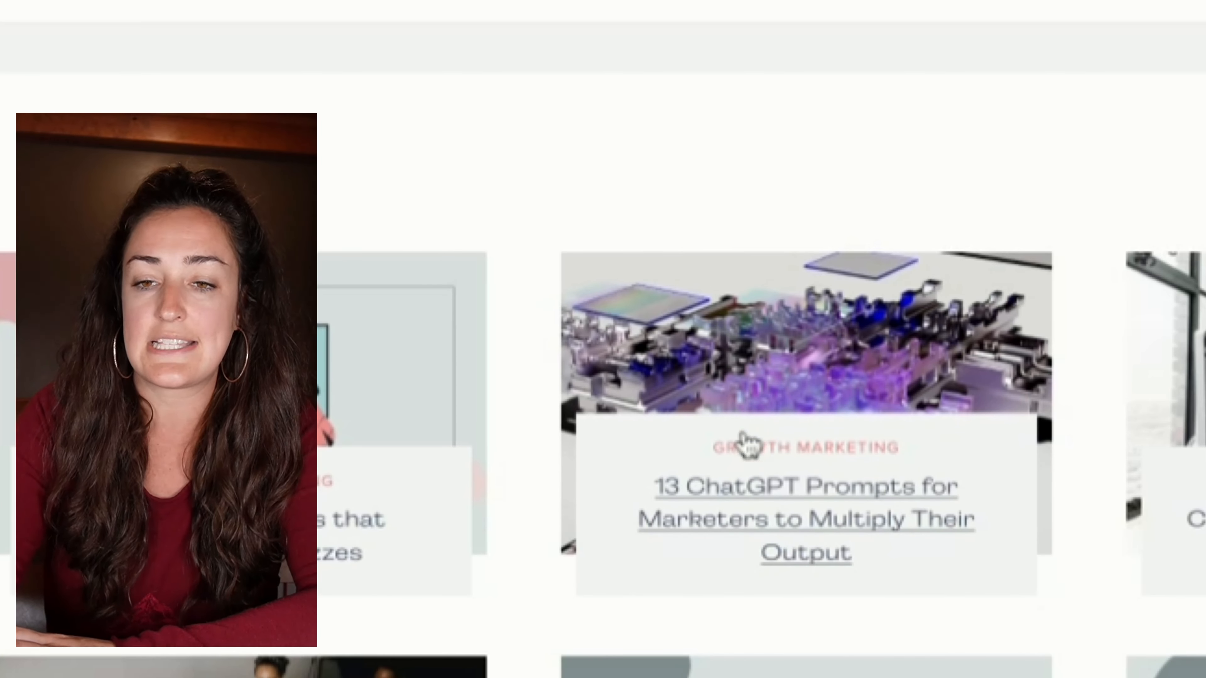
pyautogui.scroll(-1, 802, 547)
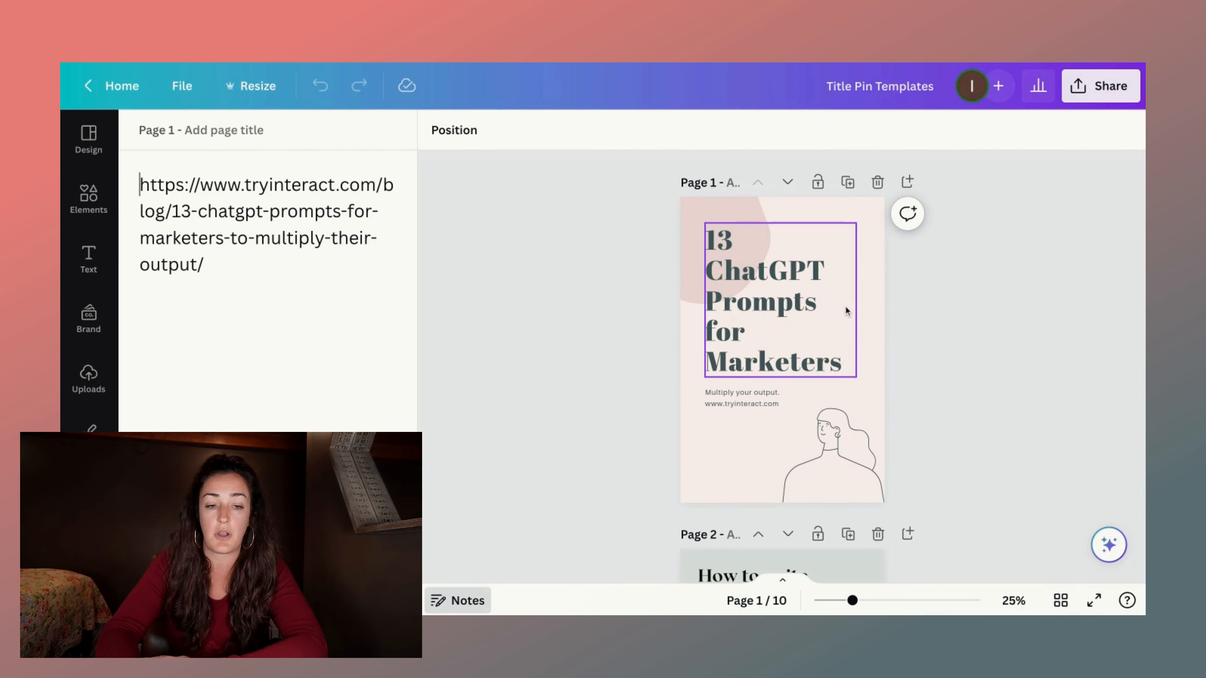
# - In Canva, examine the short description line beneath the title on page 1's ChatGPT prompts pin
pyautogui.click(754, 398)
pyautogui.doubleClick(753, 397)
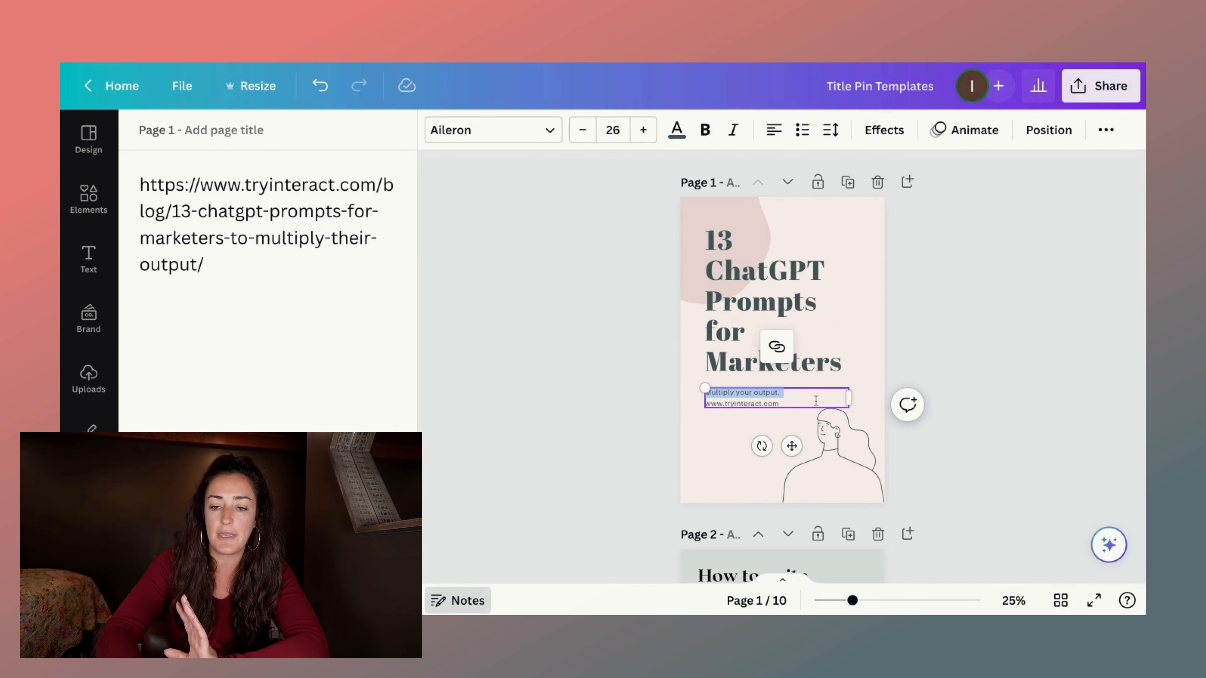
pyautogui.click(938, 362)
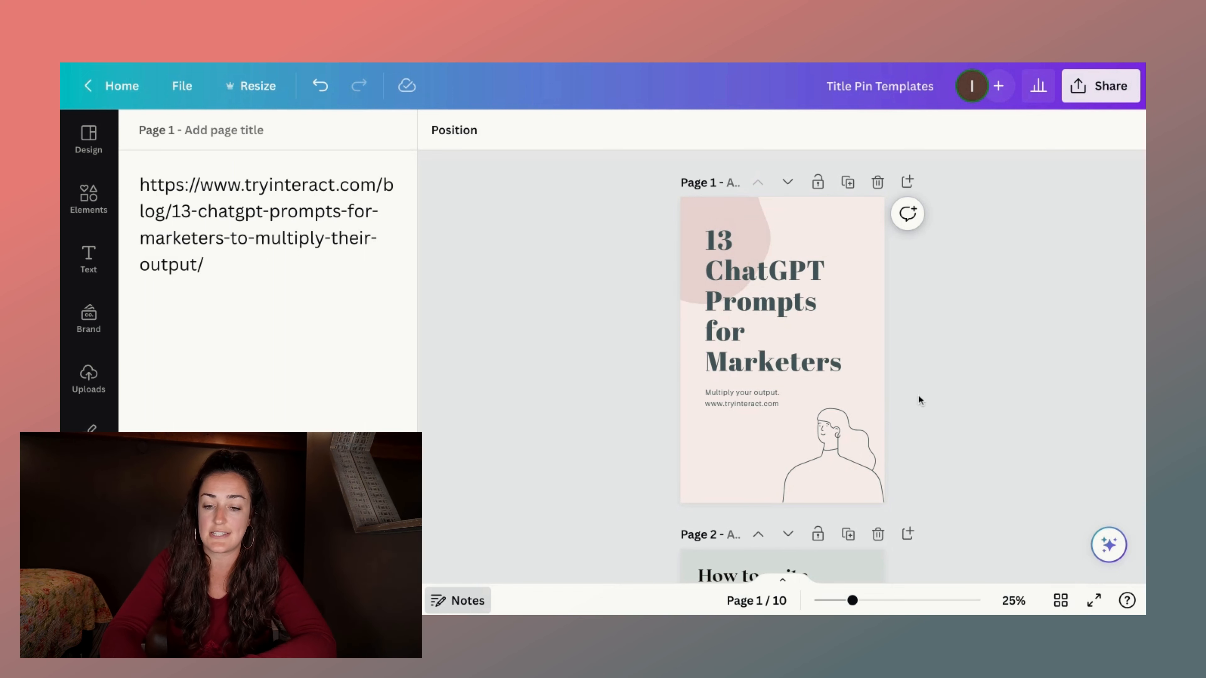
# - Look through the filled-in title pins from page 2 onward, checking the blog URL stored in each page's notes
pyautogui.scroll(-5, 920, 401)
pyautogui.scroll(-2, 919, 400)
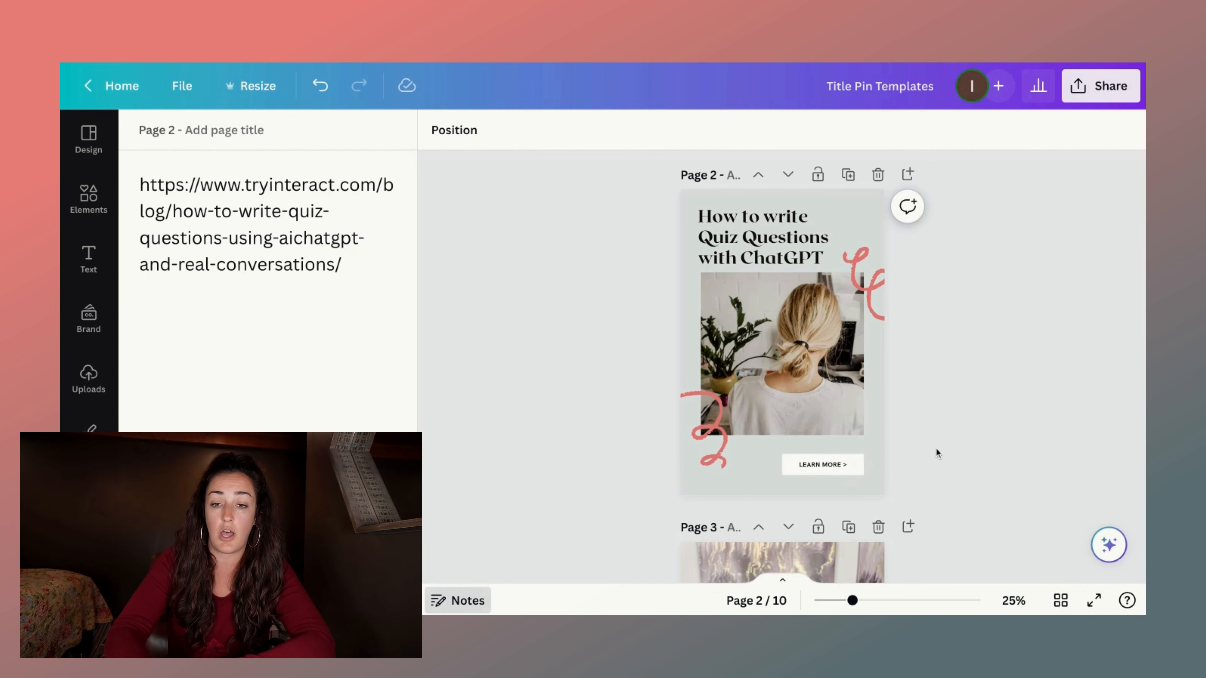
pyautogui.scroll(-5, 936, 451)
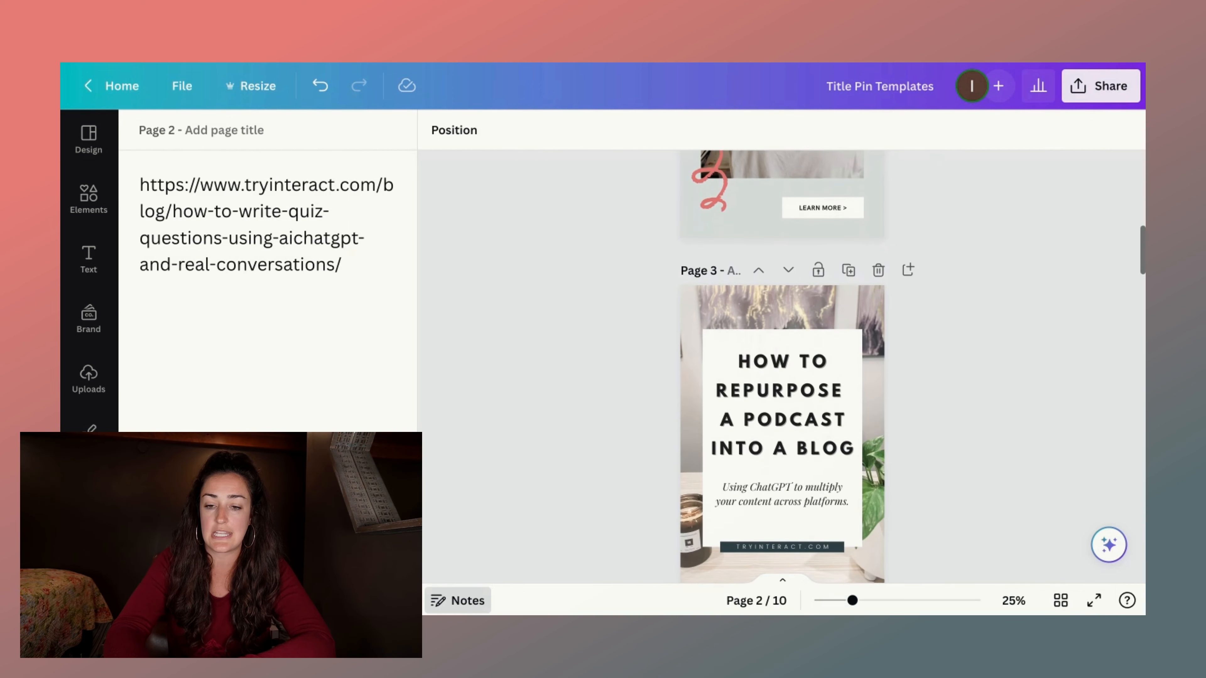
pyautogui.scroll(-1, 804, 367)
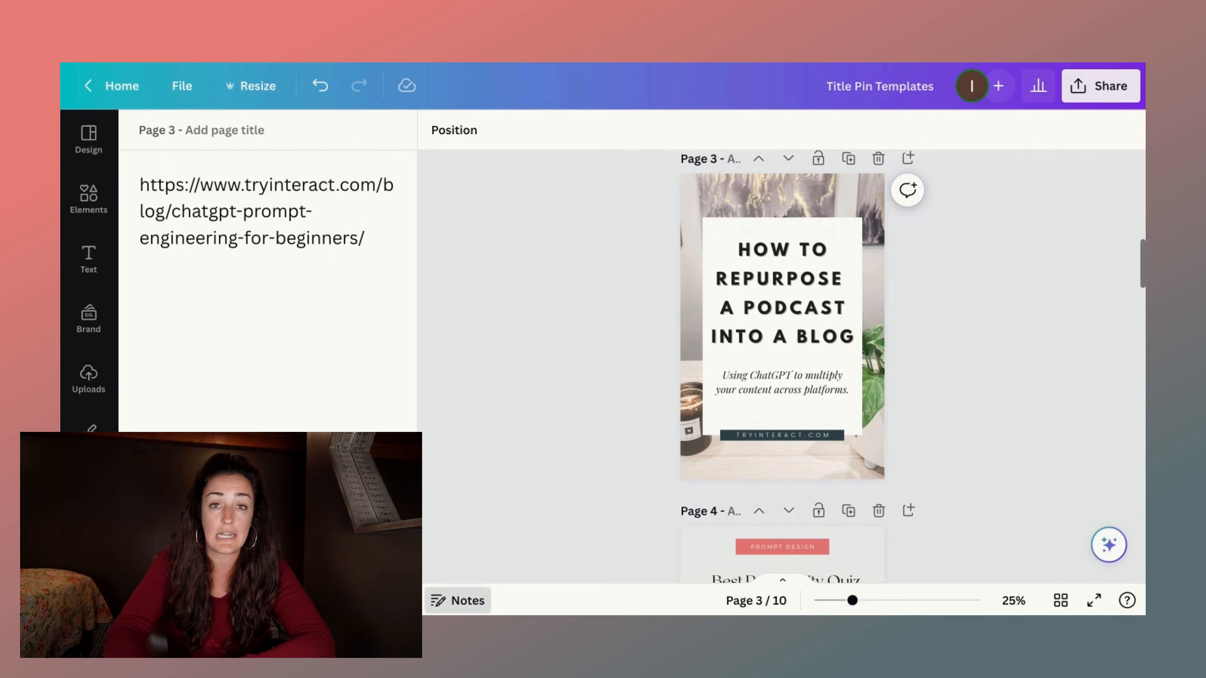
pyautogui.scroll(-5, 804, 367)
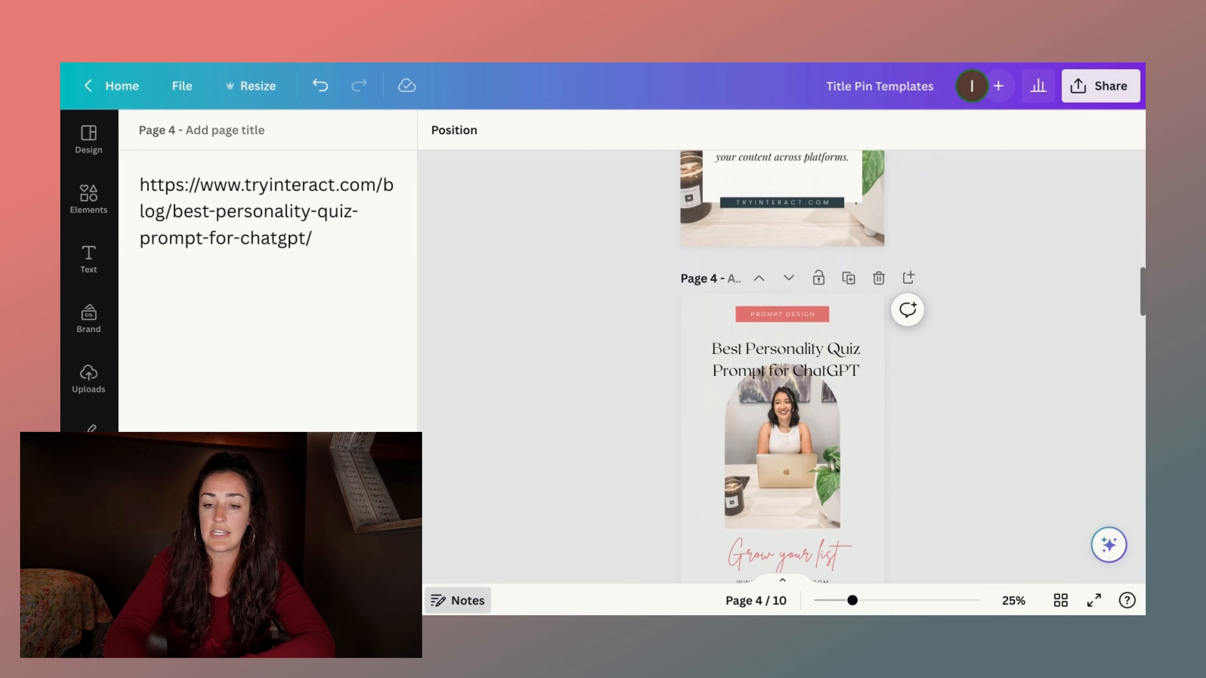
pyautogui.scroll(-2, 803, 367)
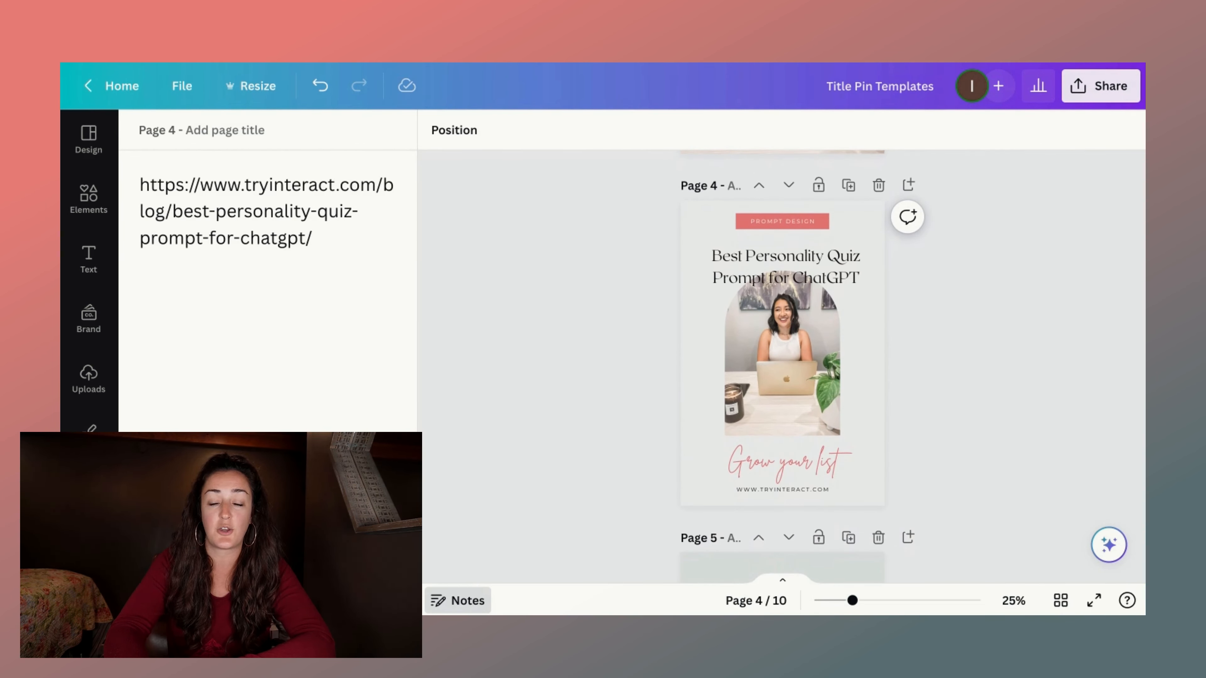
pyautogui.scroll(-12, 804, 367)
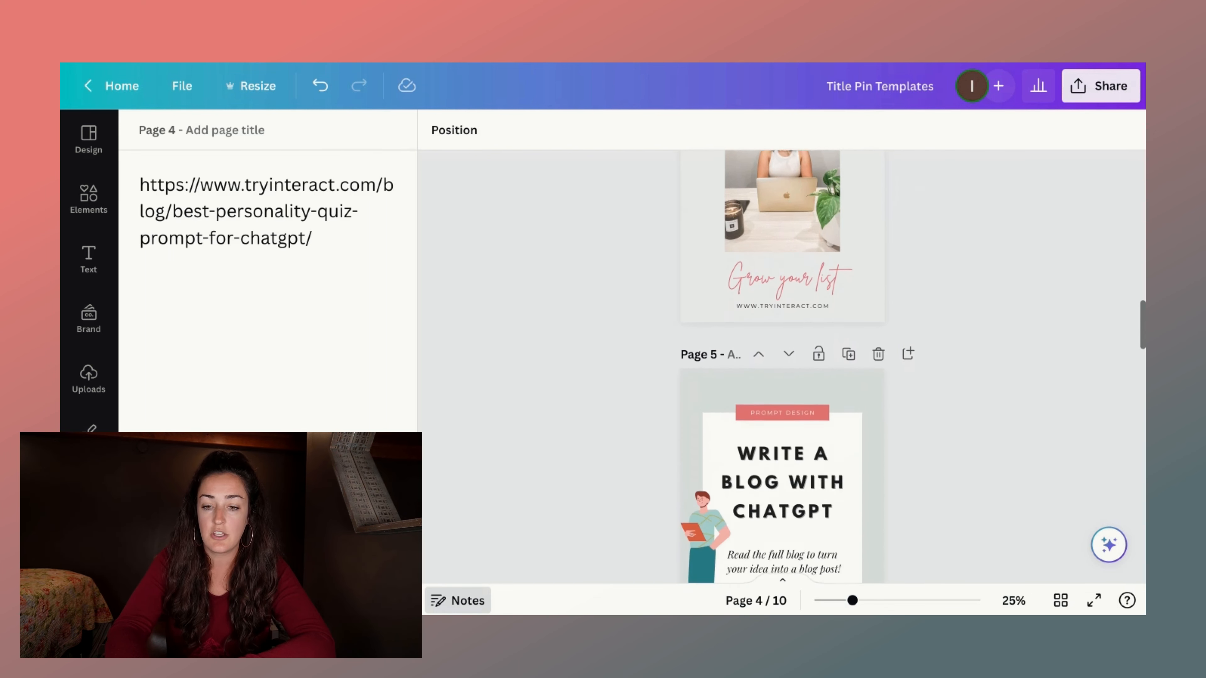
pyautogui.scroll(-8, 804, 367)
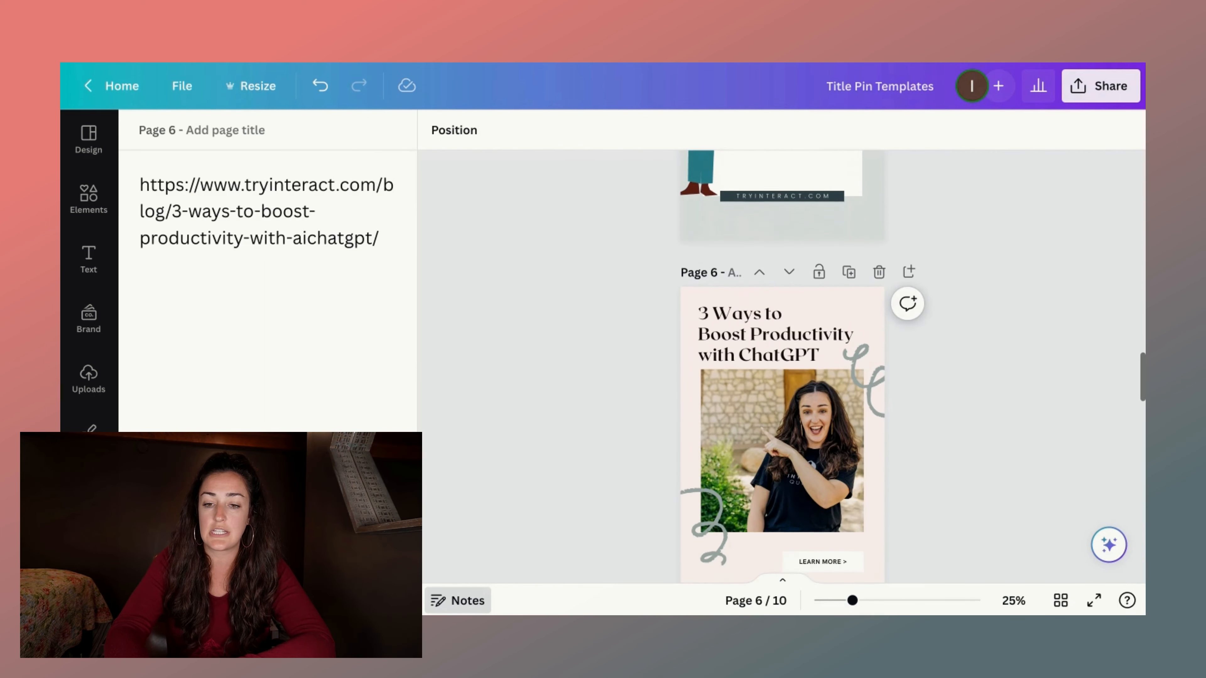
pyautogui.scroll(-8, 804, 366)
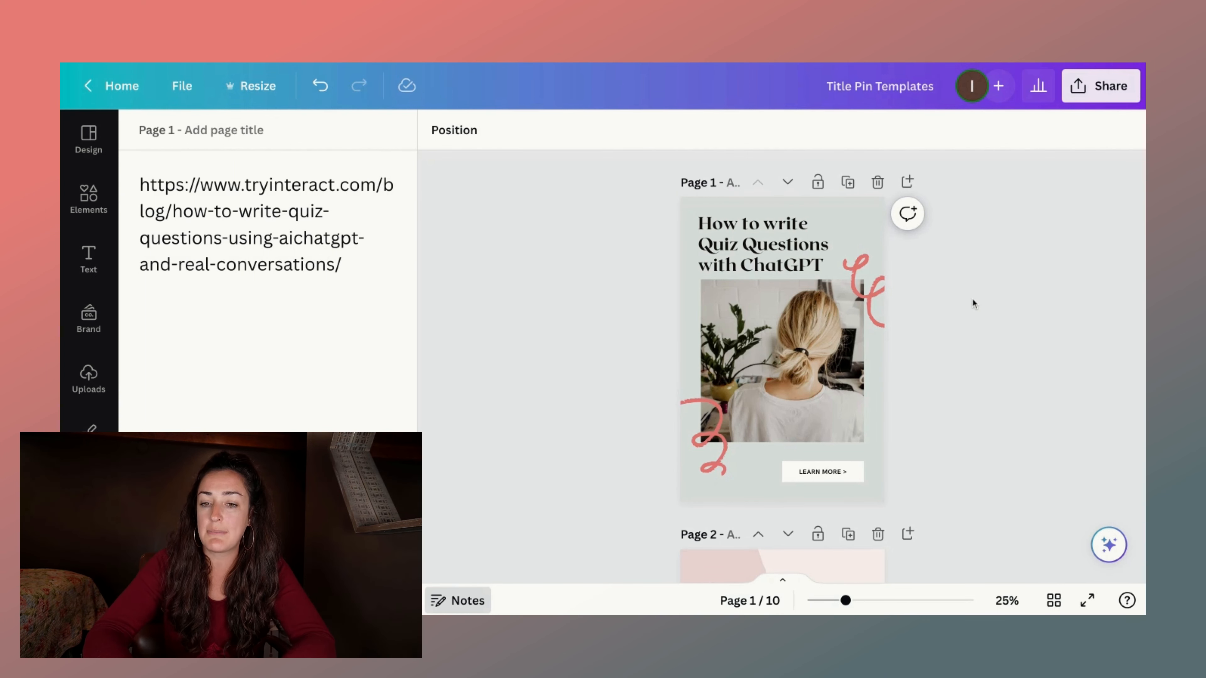
# - Prepare page 1's Pinterest post titled "How to write quiz questions with ChatGPT", with a description about writing quiz questions using AI(ChatGPT) and customer conversations
pyautogui.click(1107, 93)
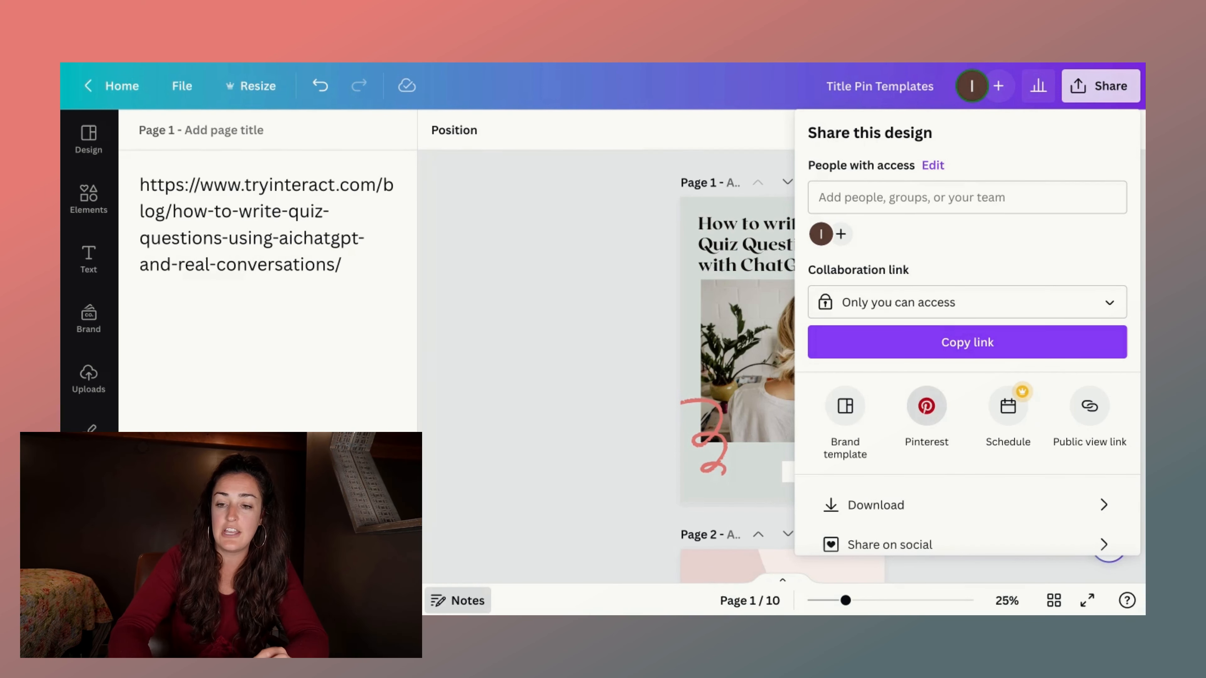
pyautogui.click(926, 406)
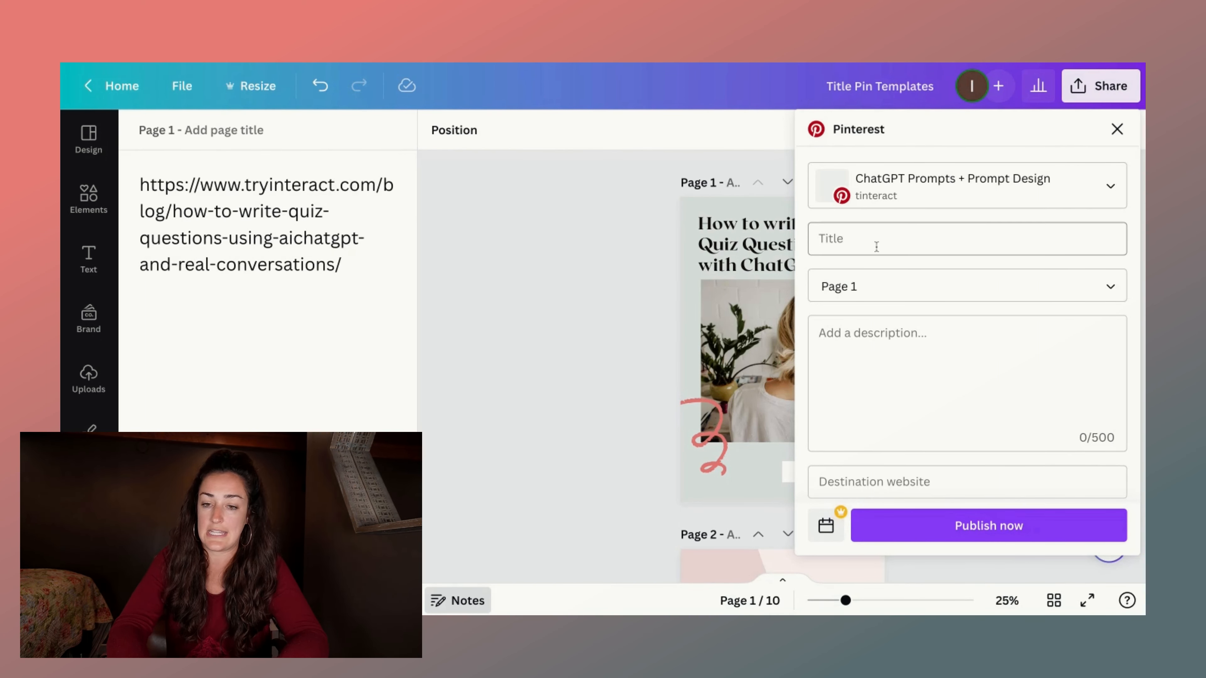
pyautogui.click(841, 238)
pyautogui.write('How to write quiz questions with ChatGPT')
pyautogui.click(887, 361)
pyautogui.write('Creating a quiz can take a lot of mental energy, even when you know what you want to ask your audience. Discover how to write quiz questions using AI(ChatGPT) + your real conversations with customers.')
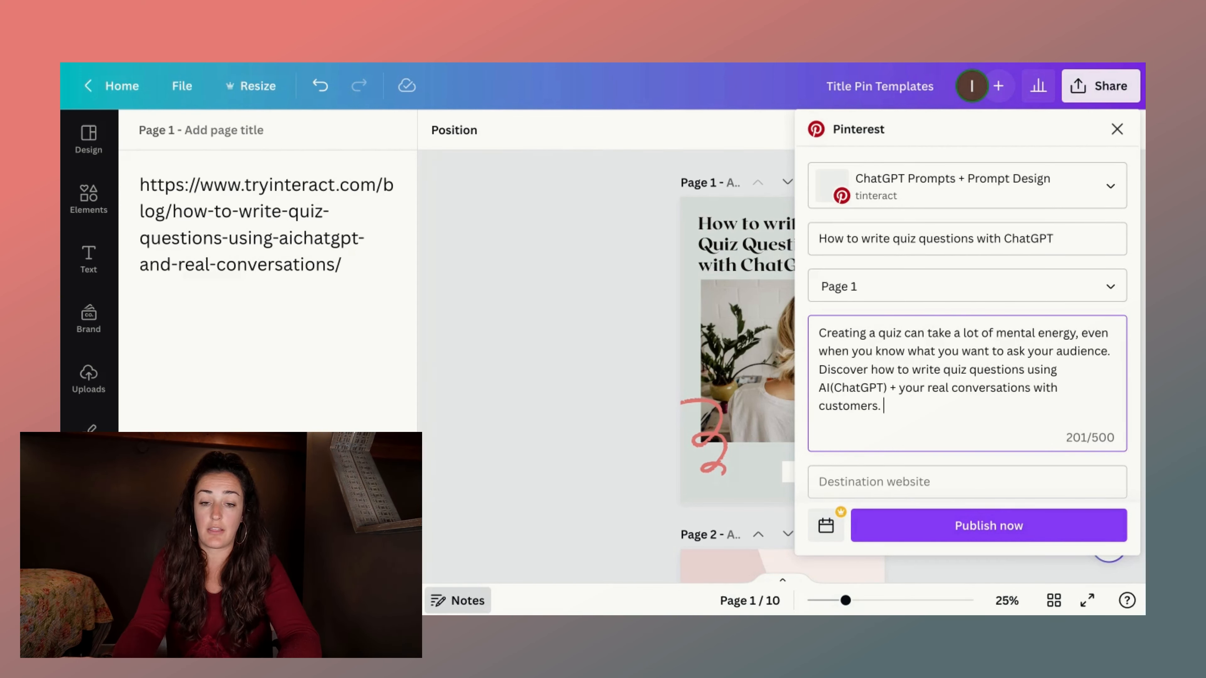
pyautogui.click(905, 481)
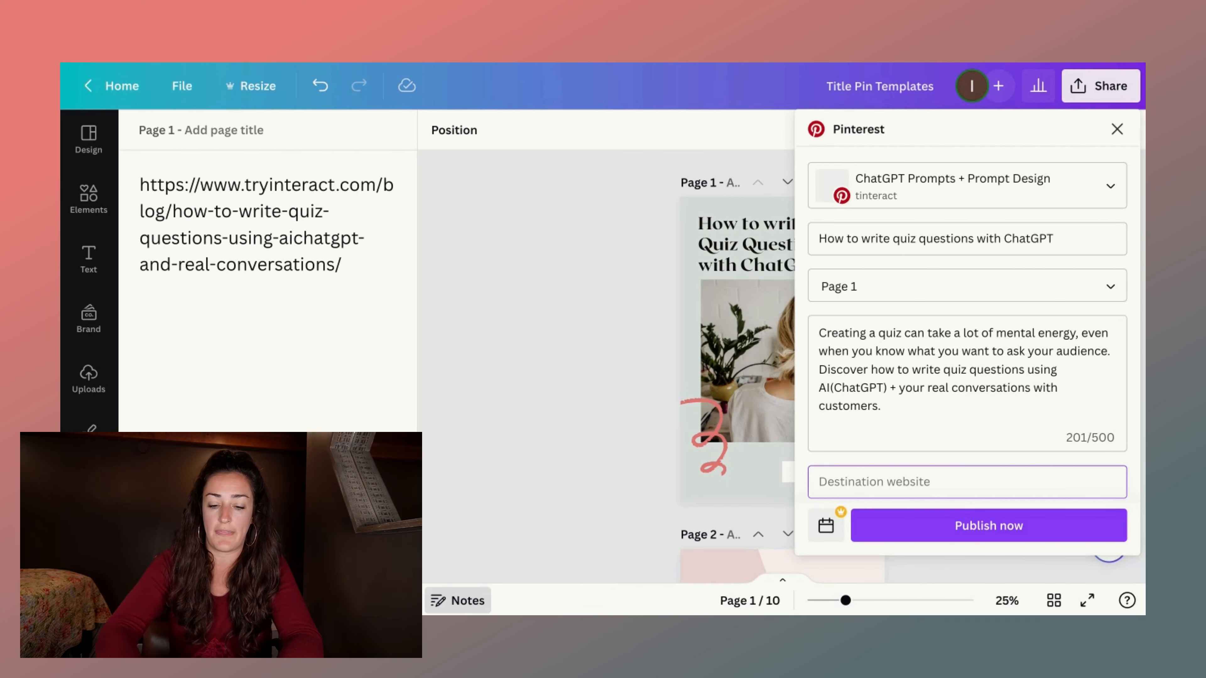
pyautogui.write('https://www.tryinteract.com/blog/how-to-write-quiz-questions-using-aichatgpt-and-real-conversations/')
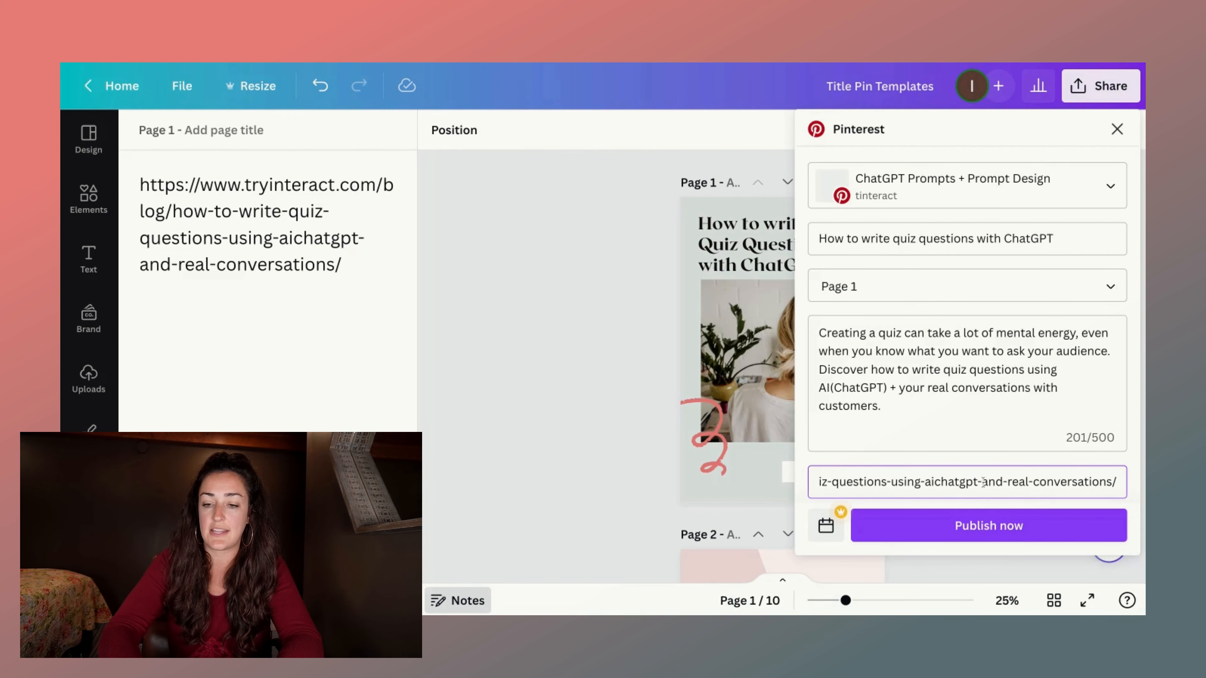
pyautogui.click(987, 529)
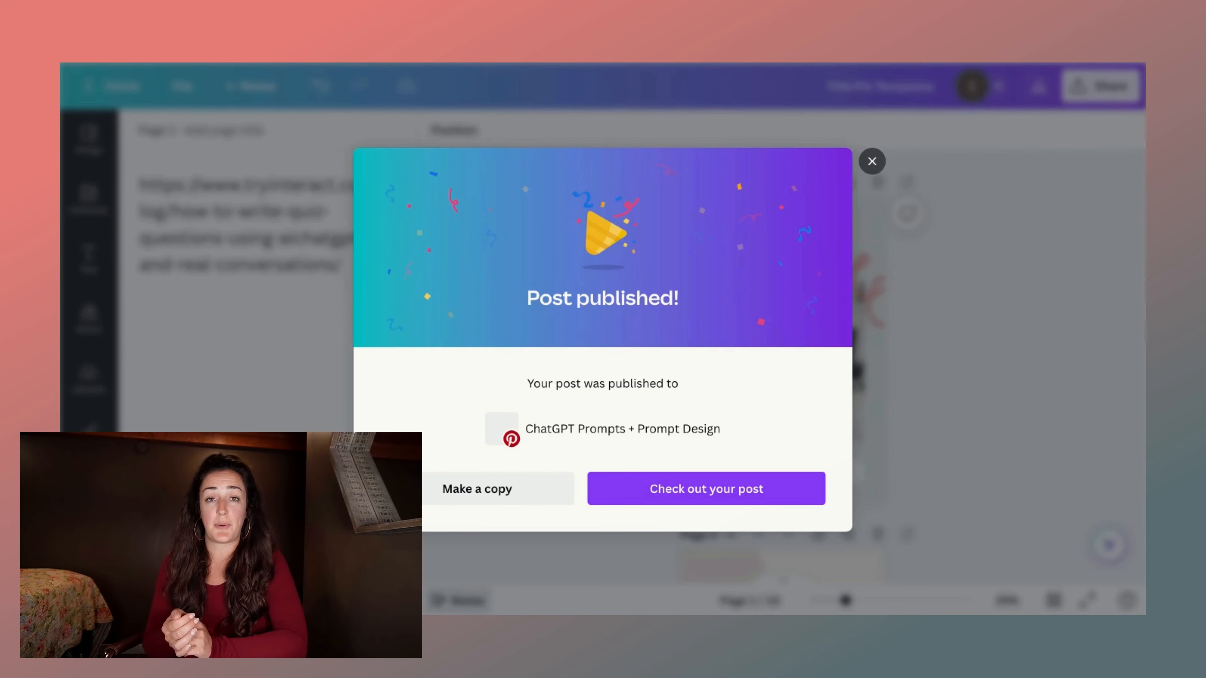
# - Schedule page 2's "13 ChatGPT Prompts for marketers" pin to the ChatGPT Prompts + Prompt Design board for September 17, 2023 at 02:49 PM
pyautogui.click(892, 248)
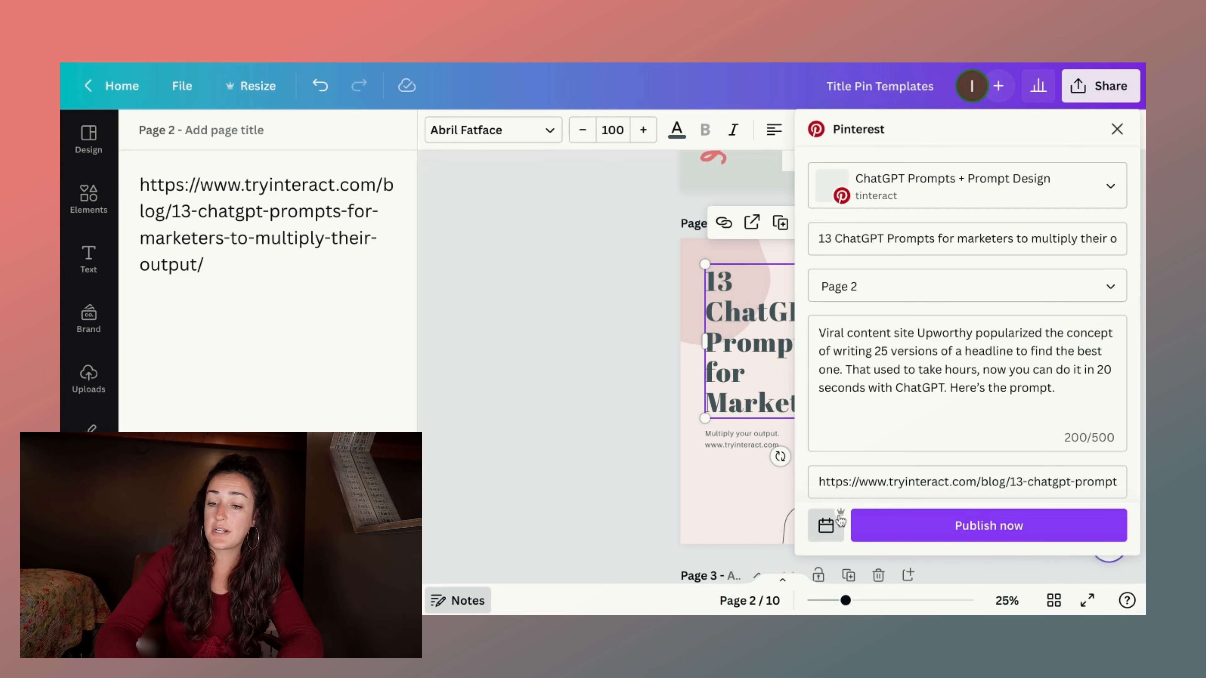
pyautogui.click(829, 520)
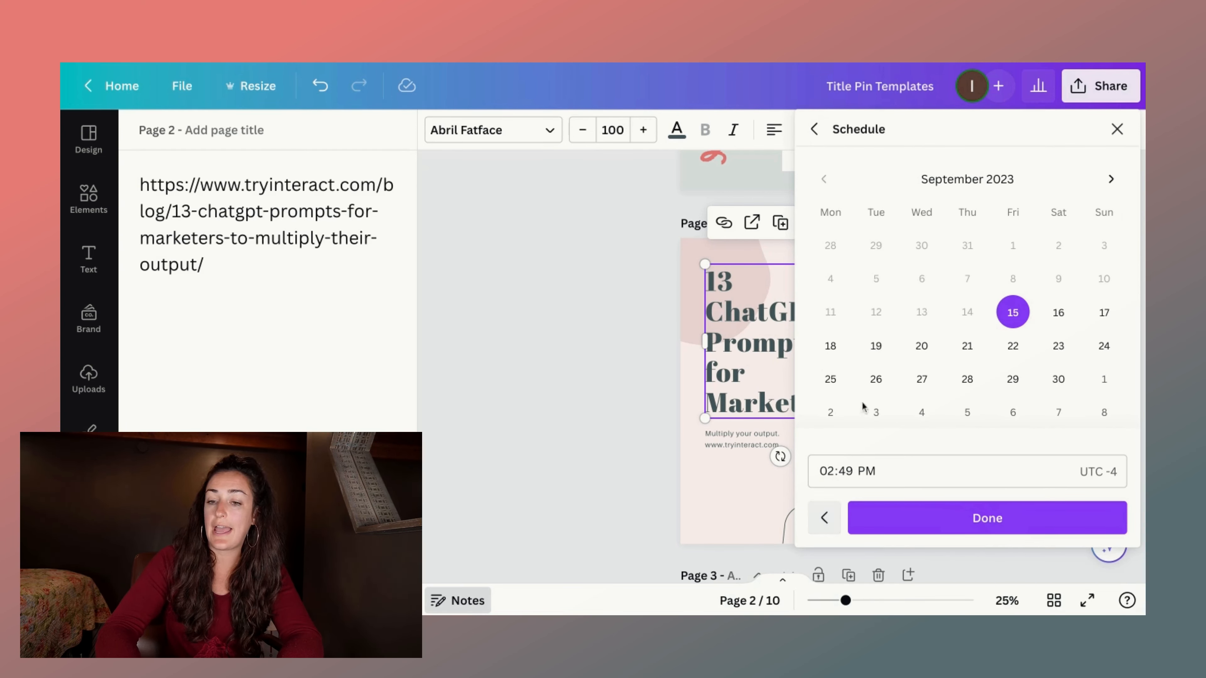
pyautogui.click(1104, 312)
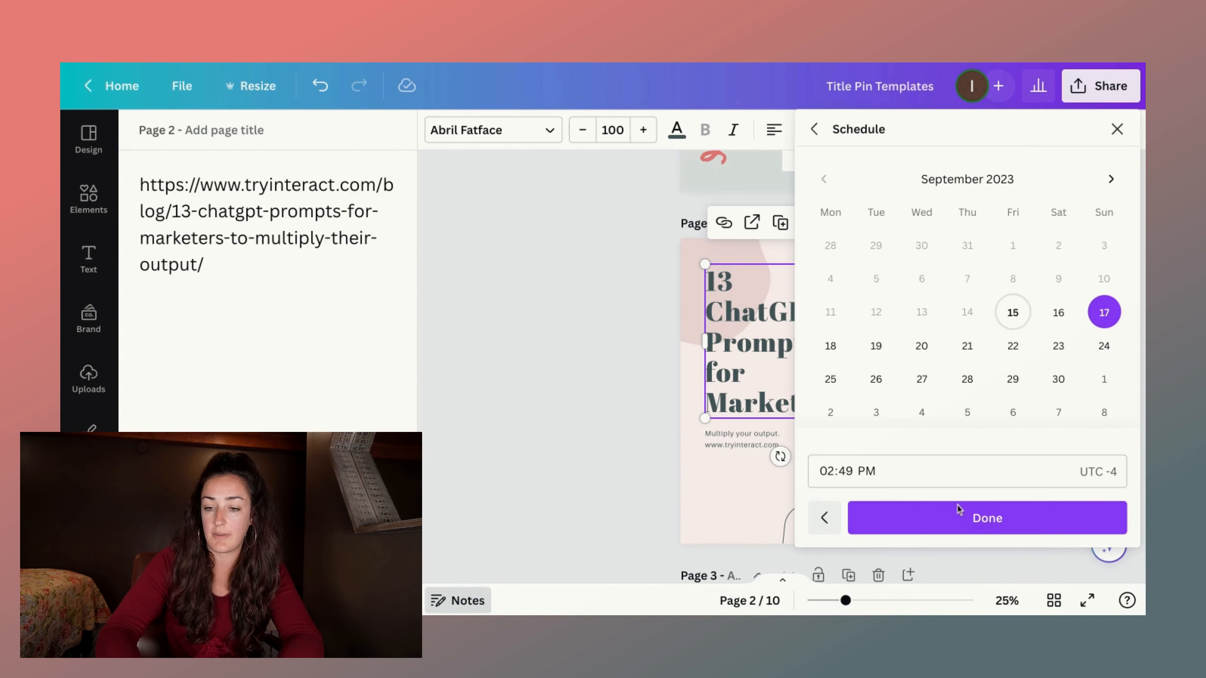
pyautogui.click(961, 525)
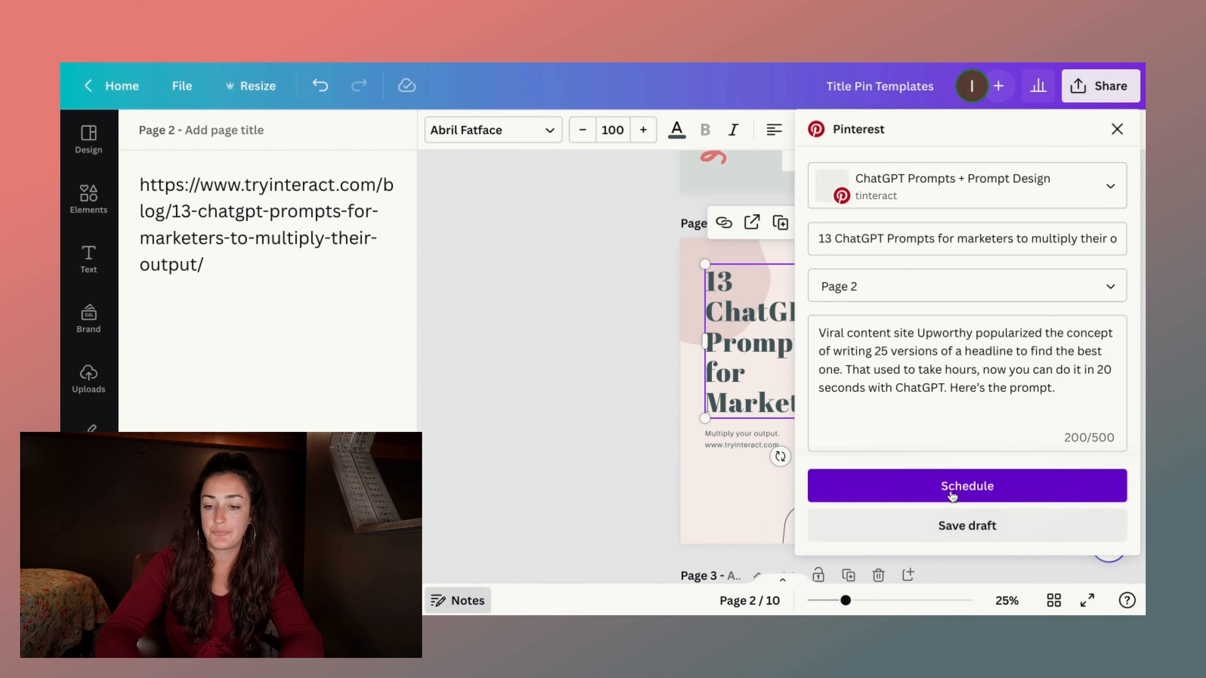
pyautogui.click(964, 489)
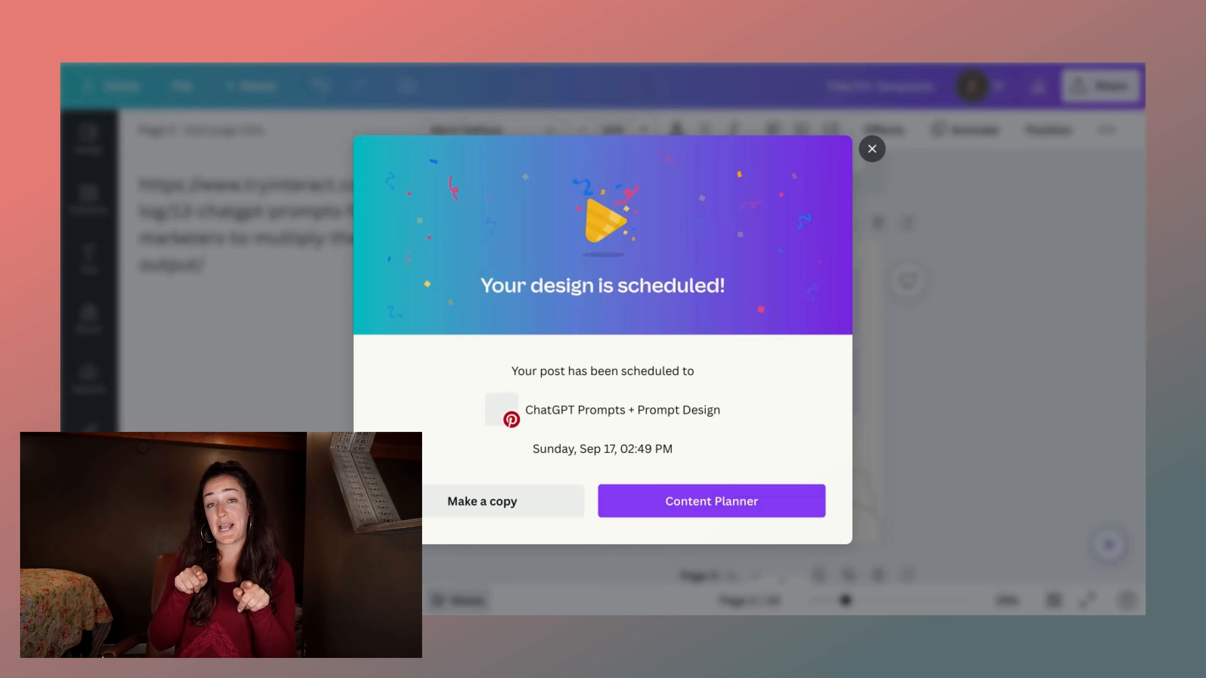